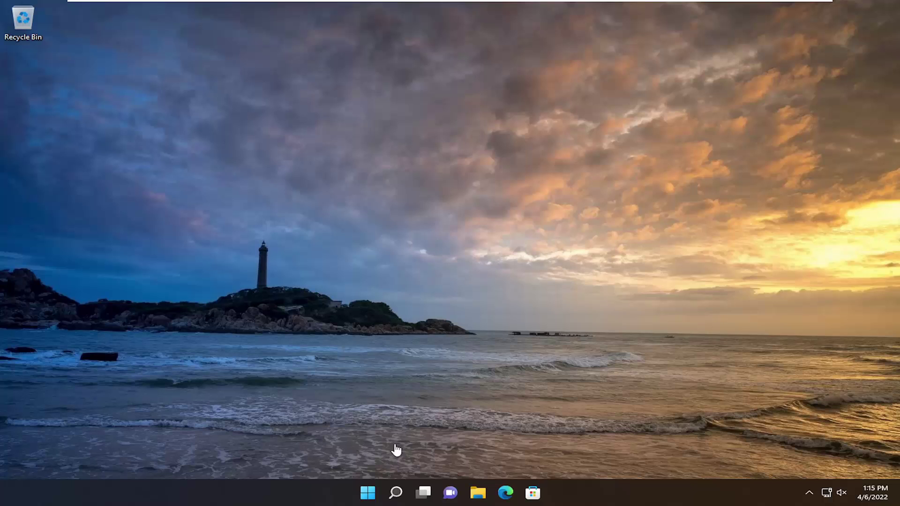
# - Open Task Manager from the Start right-click menu and end the Task Manager task
pyautogui.rightClick(368, 493)
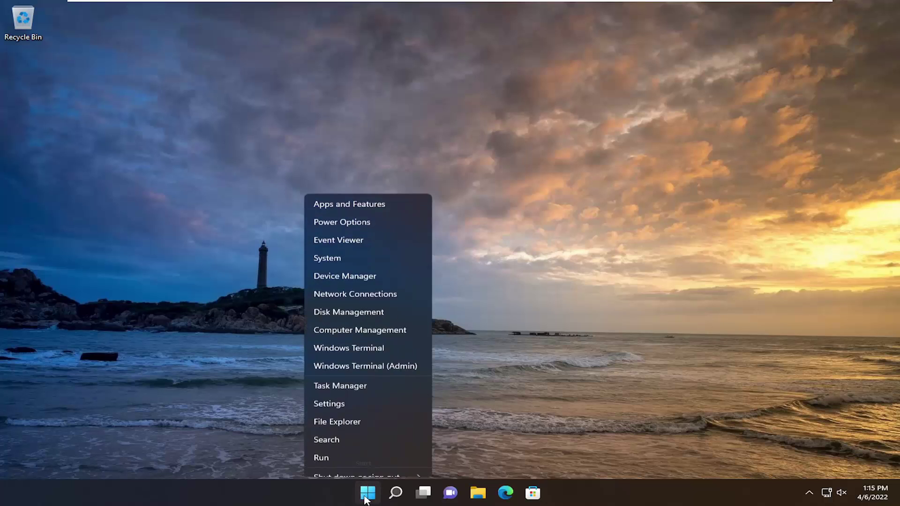
pyautogui.click(341, 357)
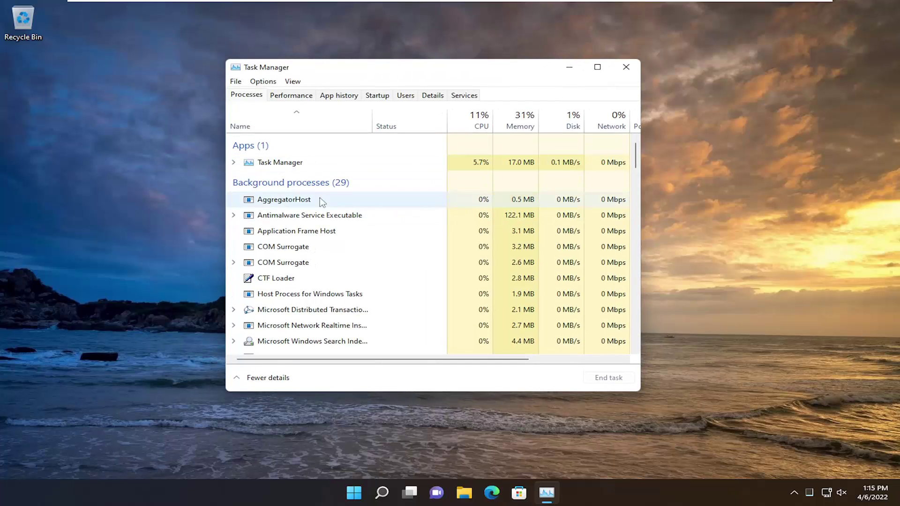
pyautogui.rightClick(271, 165)
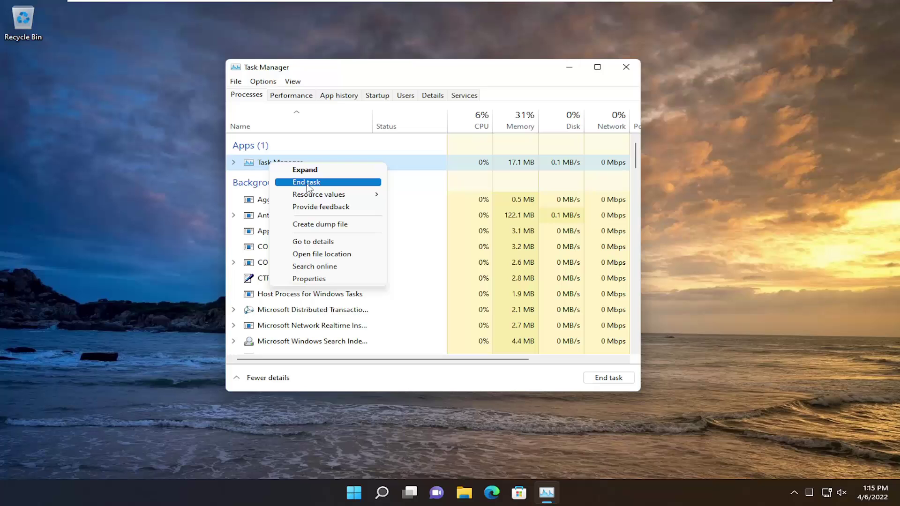
pyautogui.click(635, 72)
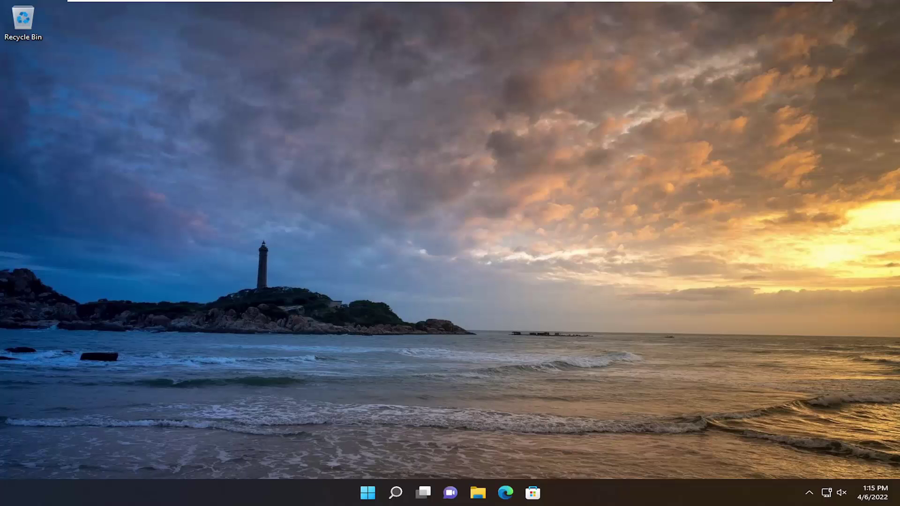
# - Search 'cmd', launch Command Prompt as administrator, and bring up its title-bar edit menu
pyautogui.click(395, 494)
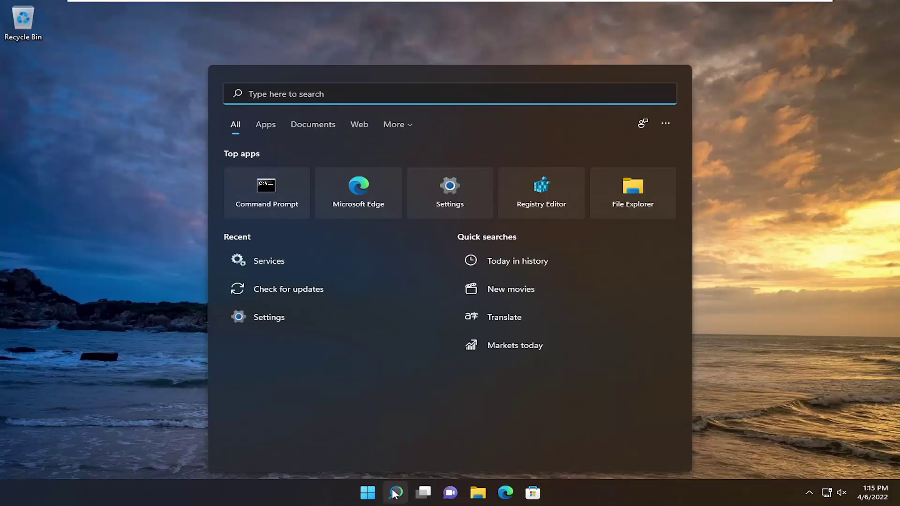
pyautogui.write('cmd')
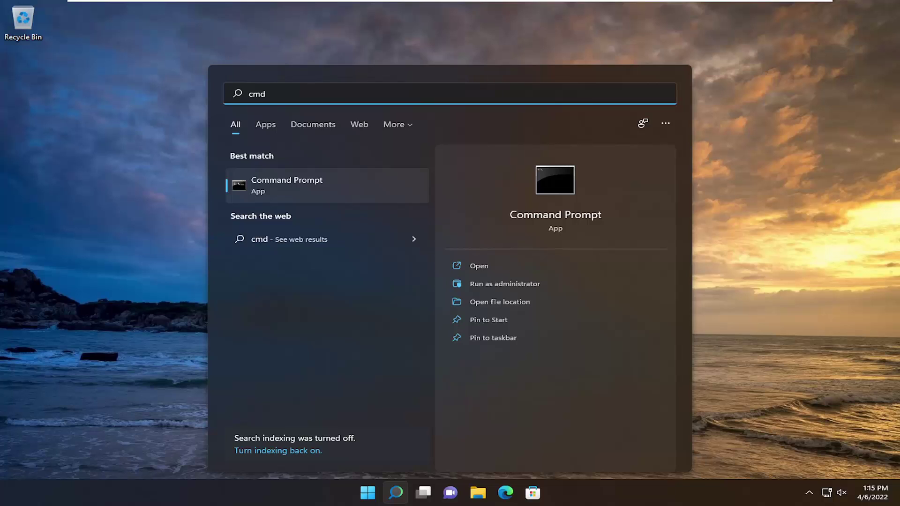
pyautogui.rightClick(246, 195)
pyautogui.click(311, 203)
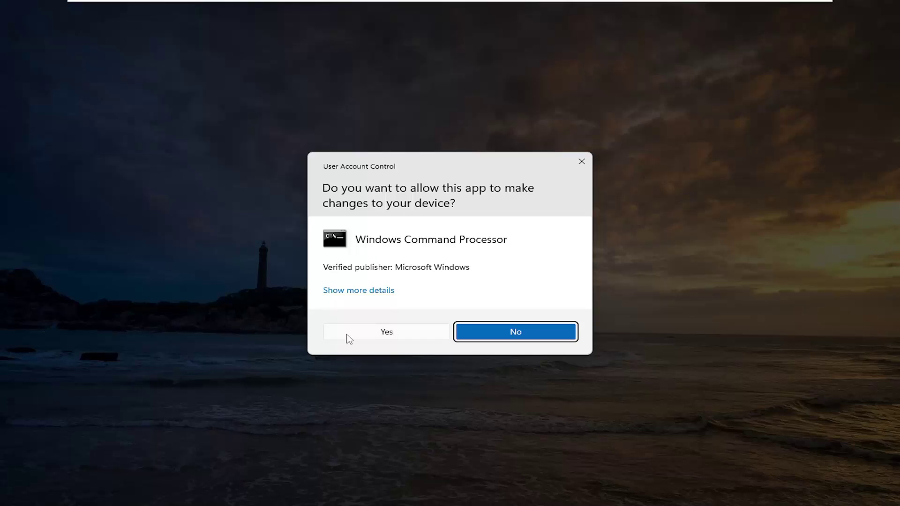
pyautogui.click(388, 337)
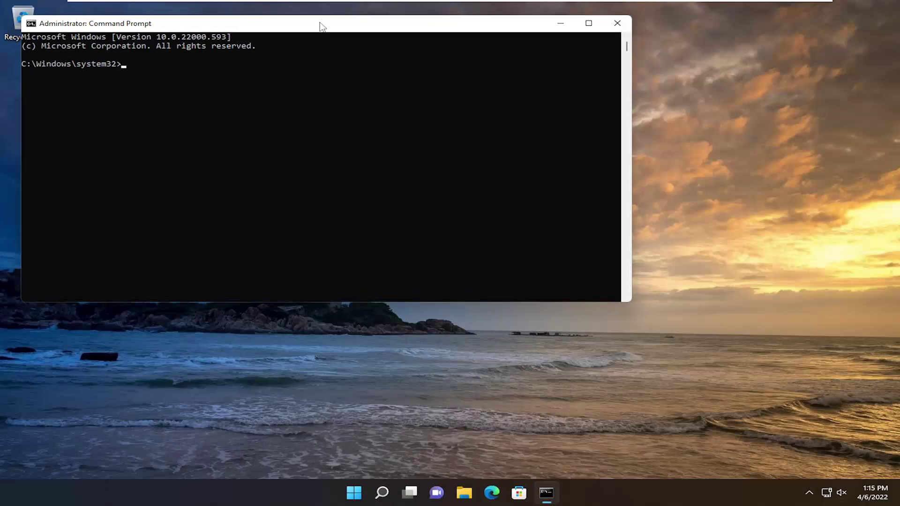
pyautogui.moveTo(322, 24); pyautogui.dragTo(462, 82)
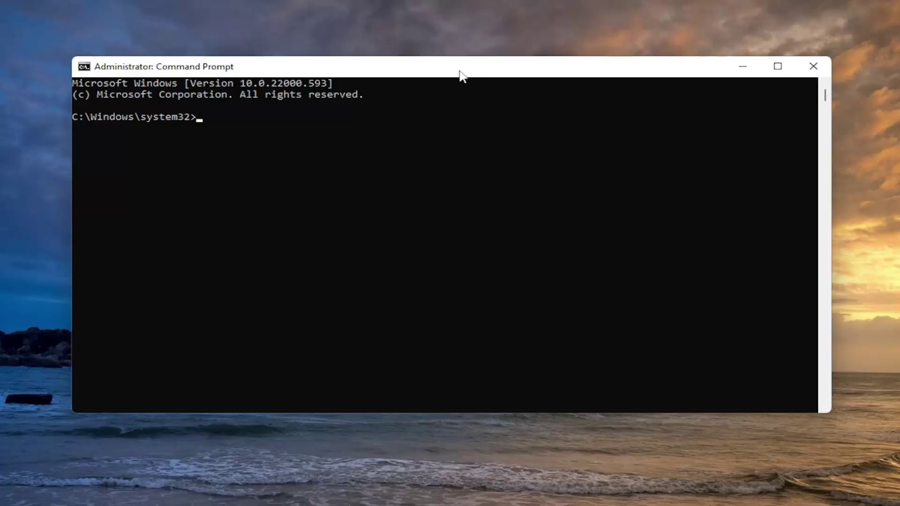
pyautogui.rightClick(420, 69)
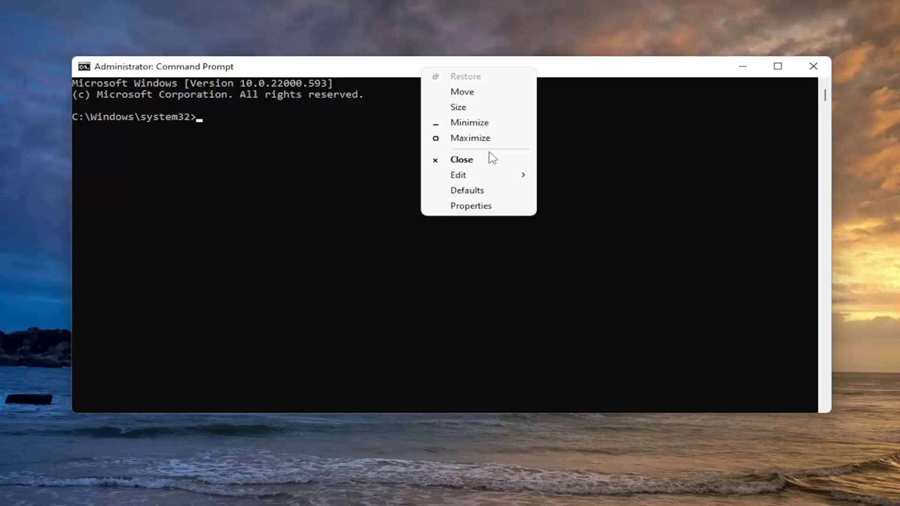
# - Paste and run sfc /scannow until it reports corrupt files were repaired
pyautogui.moveTo(479, 176)
pyautogui.click(596, 206)
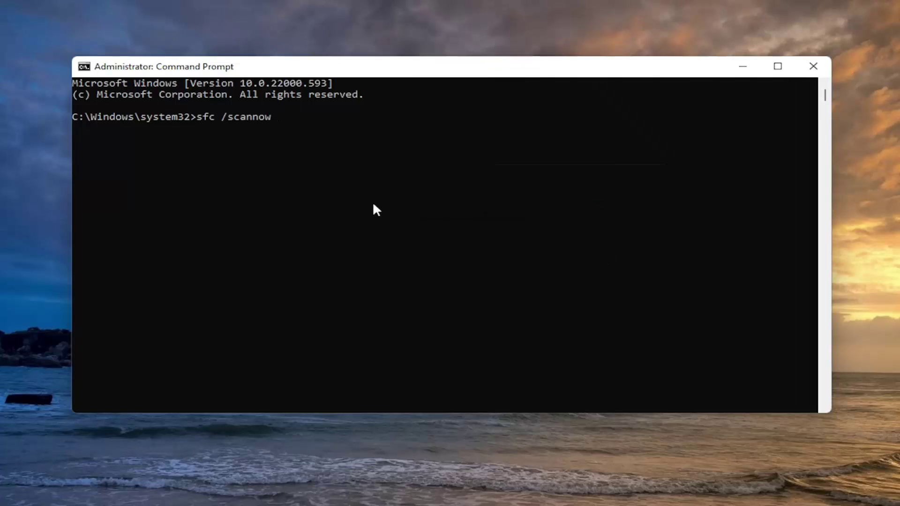
pyautogui.press('Return')
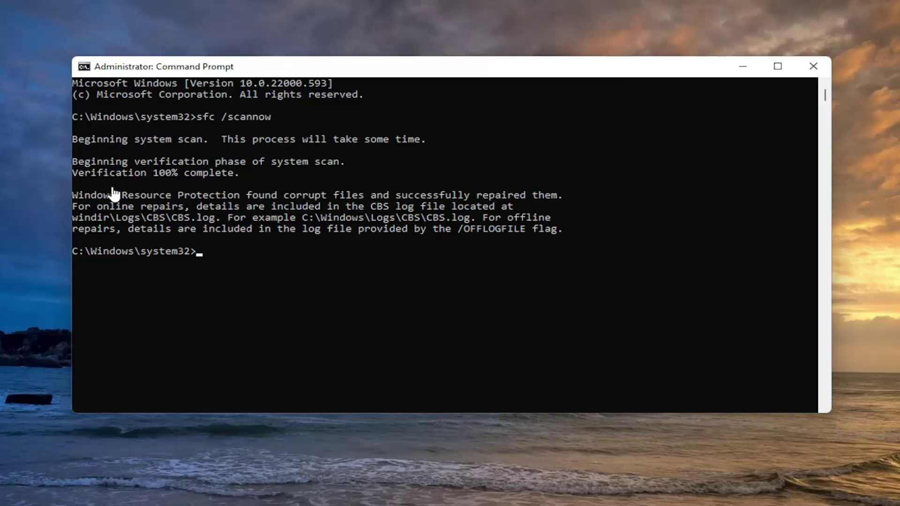
# - Paste and run Dism.exe /online /cleanup-image /restorehealth to repair the Windows image
pyautogui.rightClick(448, 72)
pyautogui.moveTo(488, 180)
pyautogui.click(596, 206)
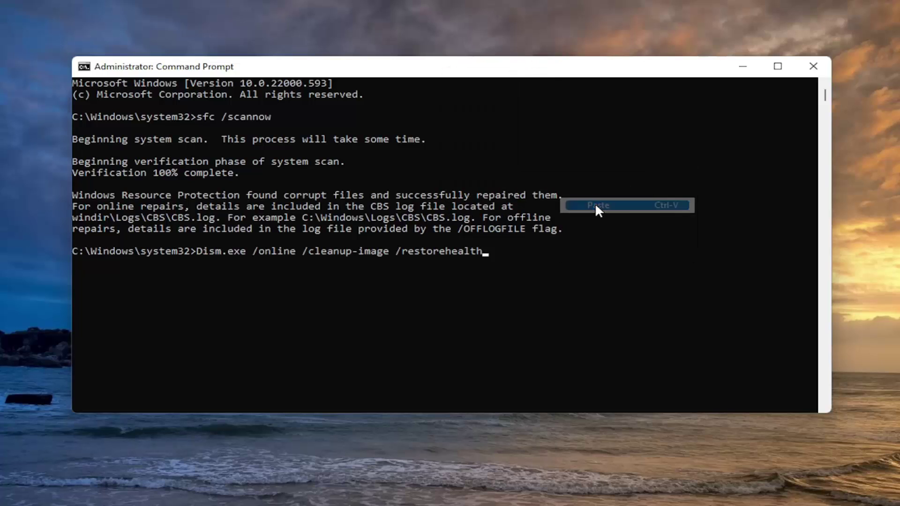
pyautogui.press('Return')
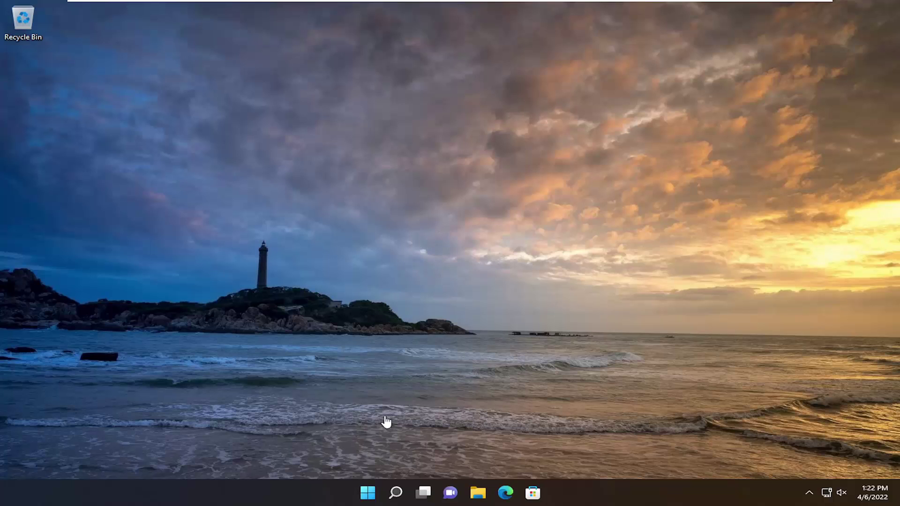
# - Search 'apps and fea' and open the Apps & features settings page
pyautogui.click(396, 494)
pyautogui.write('a')
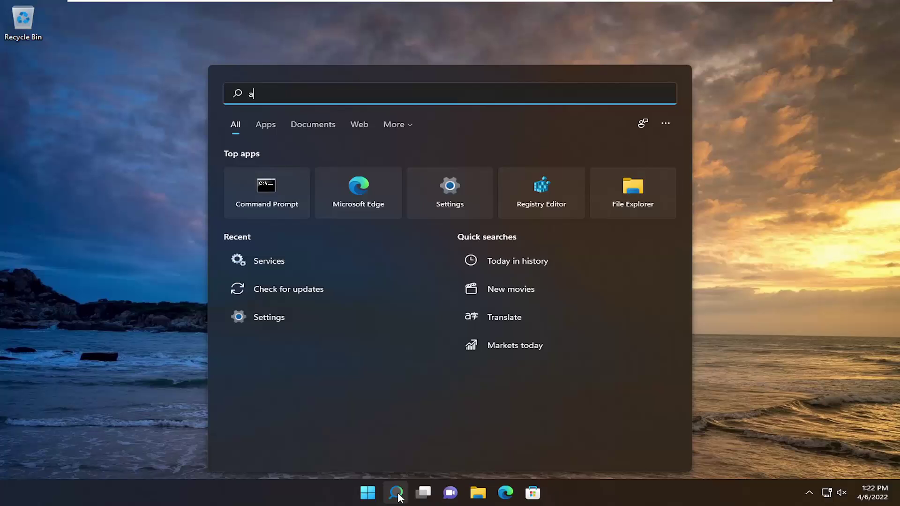
pyautogui.write('pps and fea')
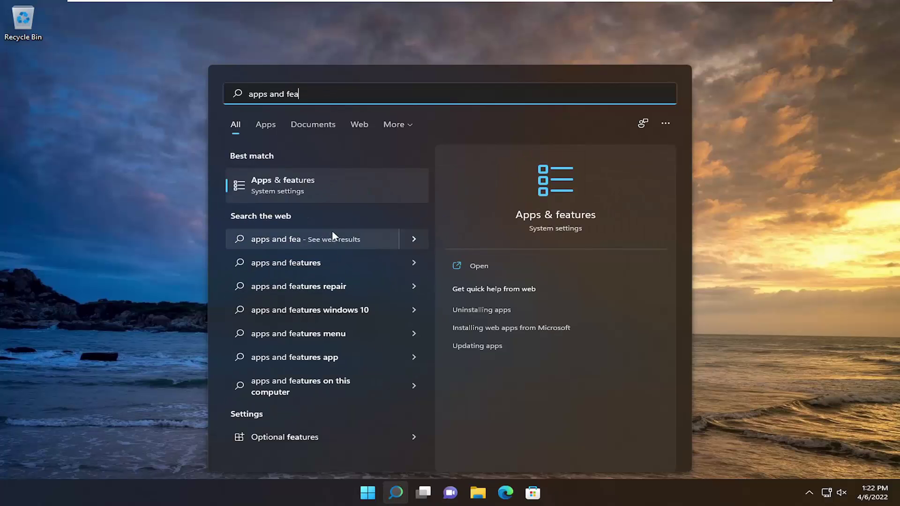
pyautogui.click(273, 190)
# - Find Get Help in the app list and open its Advanced options page
pyautogui.click(477, 263)
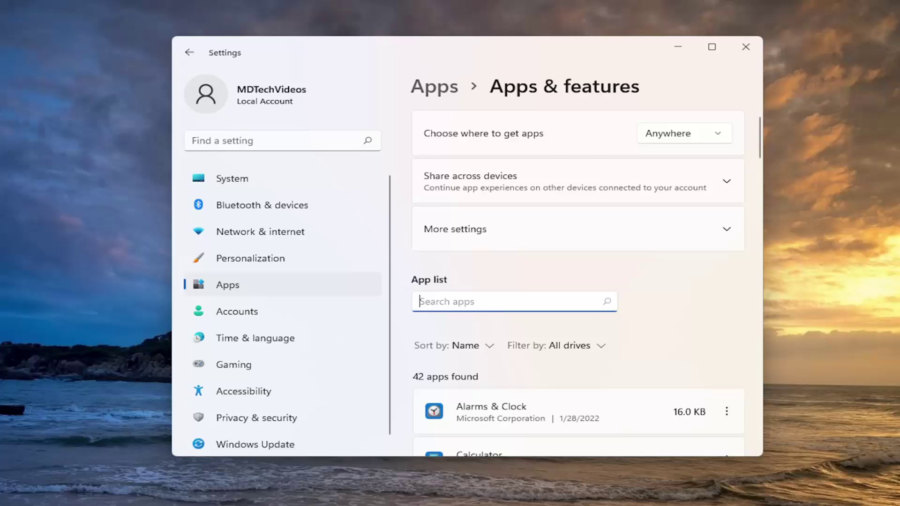
pyautogui.scroll(-1, 507, 241)
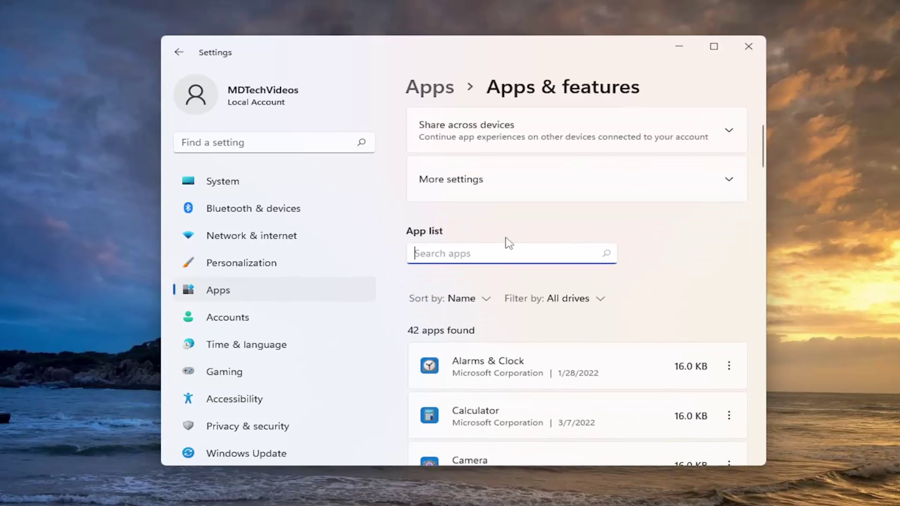
pyautogui.scroll(-5, 641, 269)
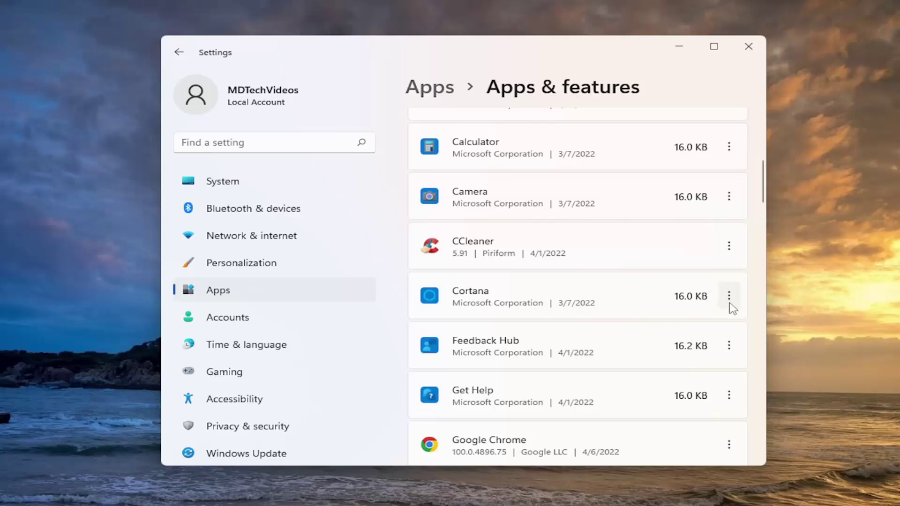
pyautogui.scroll(-1, 707, 387)
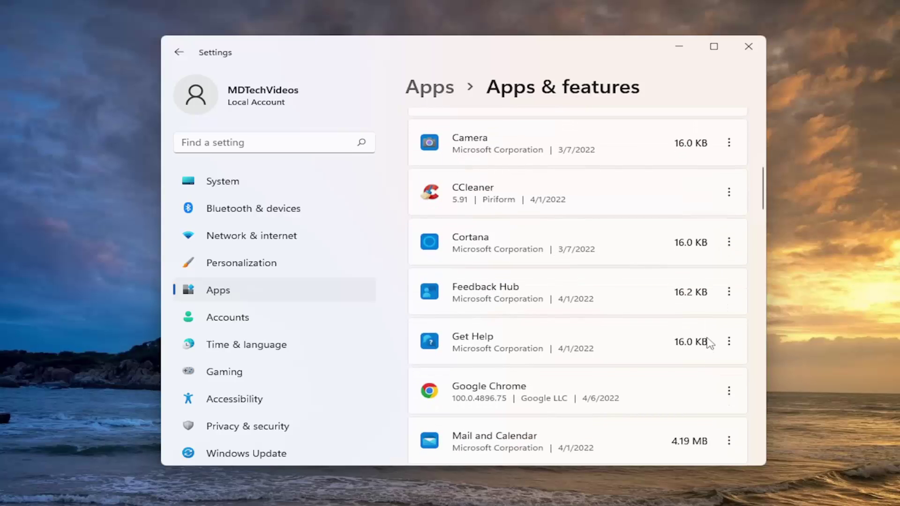
pyautogui.click(729, 342)
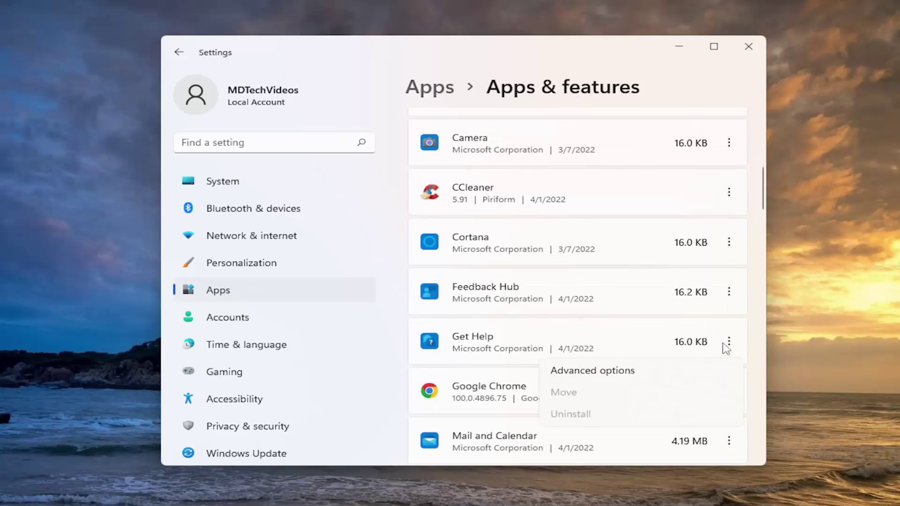
pyautogui.click(609, 373)
pyautogui.scroll(-5, 607, 366)
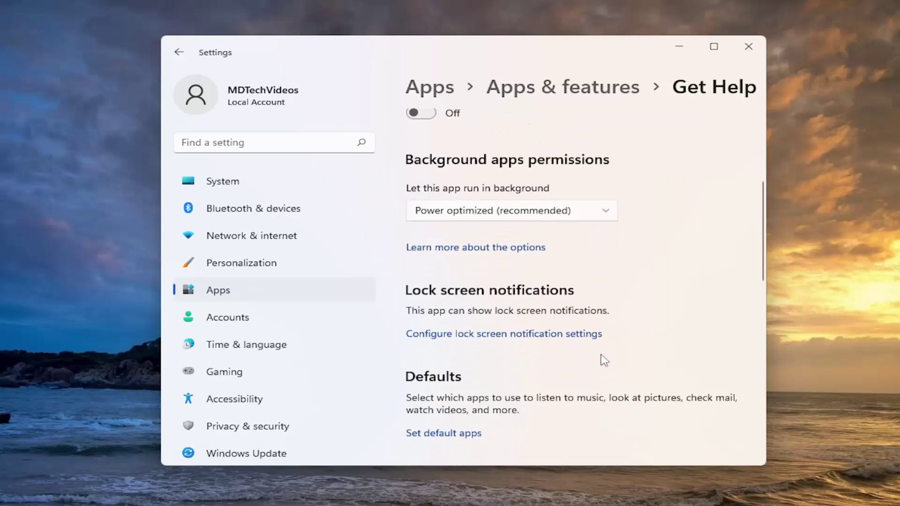
pyautogui.scroll(-8, 604, 361)
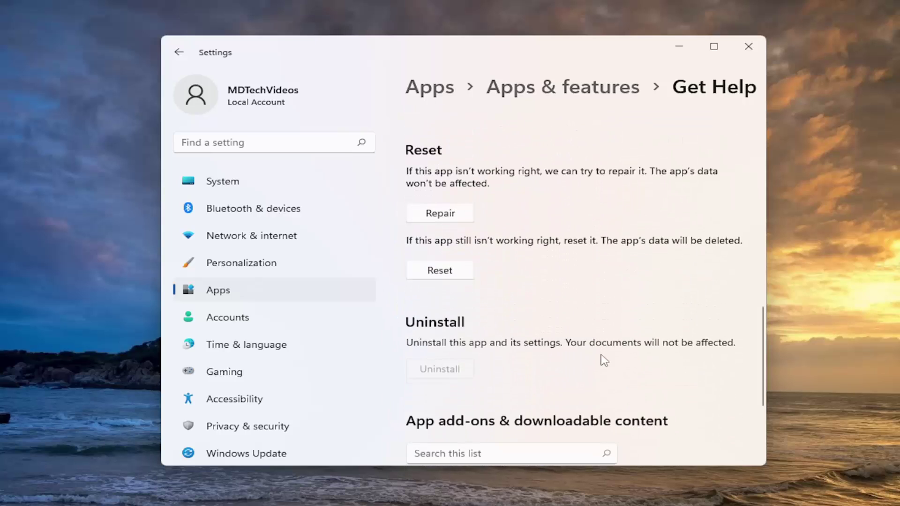
pyautogui.scroll(1, 603, 360)
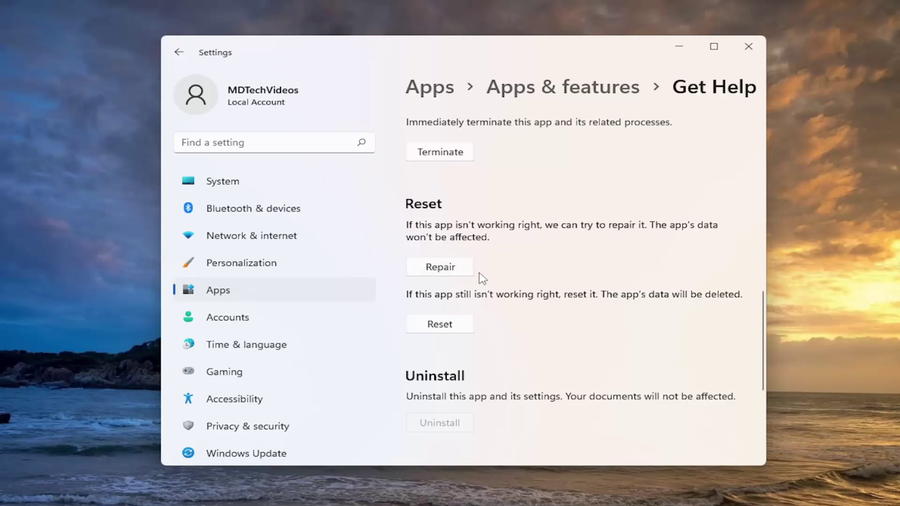
# - Repair Get Help, reset it confirming data deletion, and close Settings
pyautogui.click(460, 271)
pyautogui.click(451, 329)
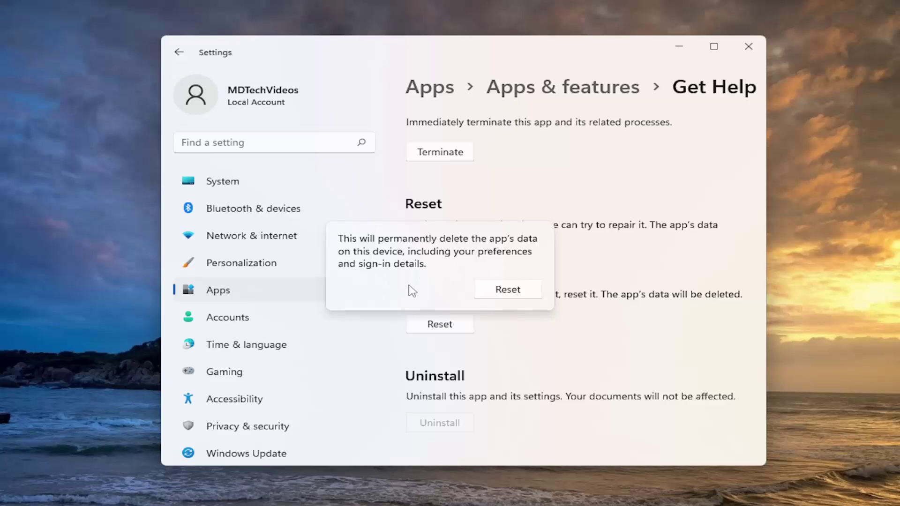
pyautogui.click(512, 290)
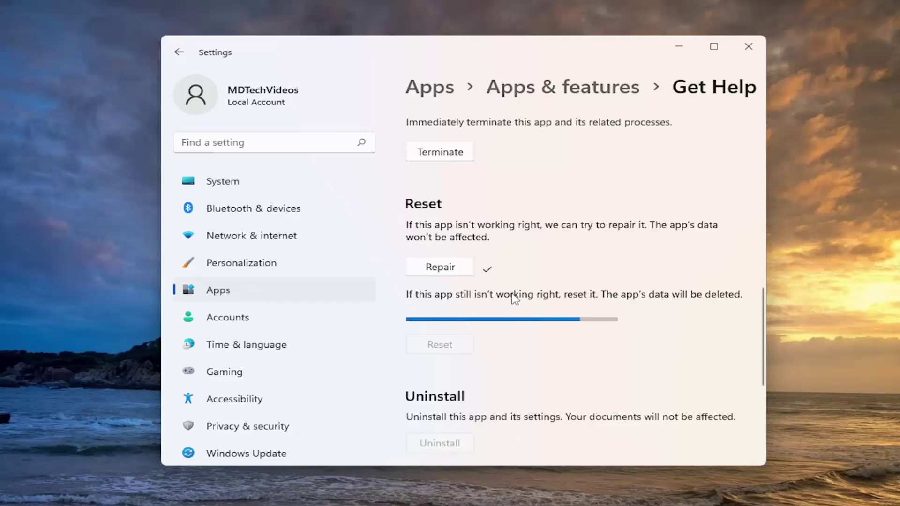
pyautogui.click(748, 46)
# - Open the Win+X menu's Shut down or sign out submenu showing Restart
pyautogui.press('super+x')
pyautogui.moveTo(408, 448)
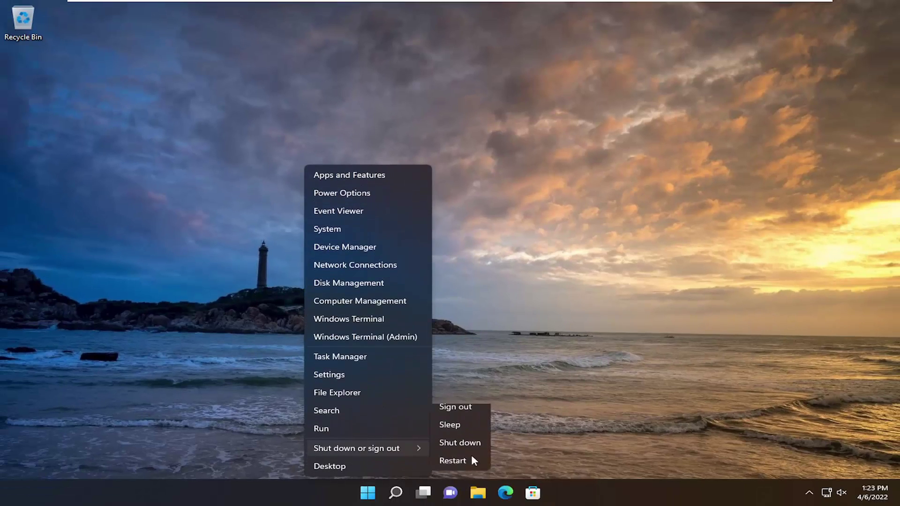